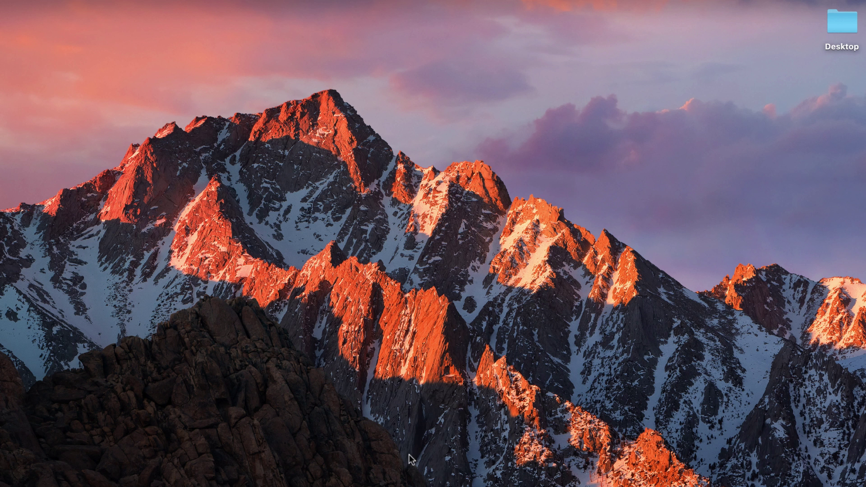
Load facebook.com in the browser and open the managed Wholesale Pasal page.
{"action": "left_click", "coordinate": [386, 486]}
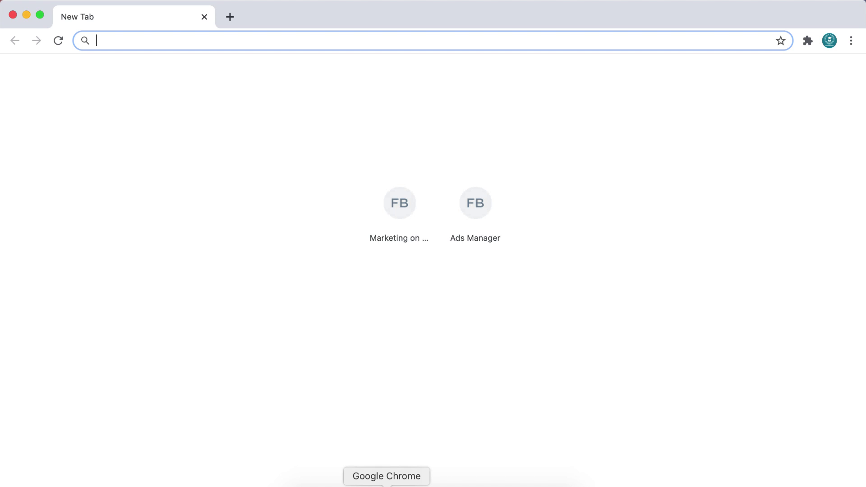
{"action": "type", "text": "facebook.com"}
{"action": "key", "text": "Return"}
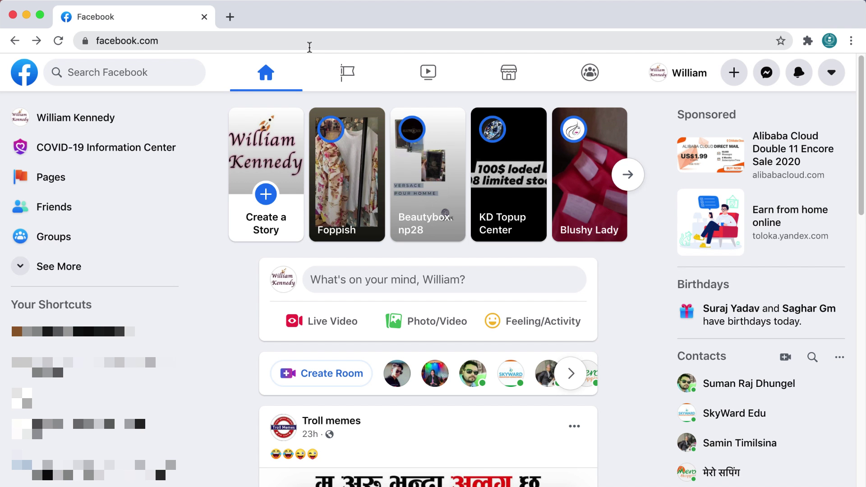
{"action": "left_click", "coordinate": [342, 77]}
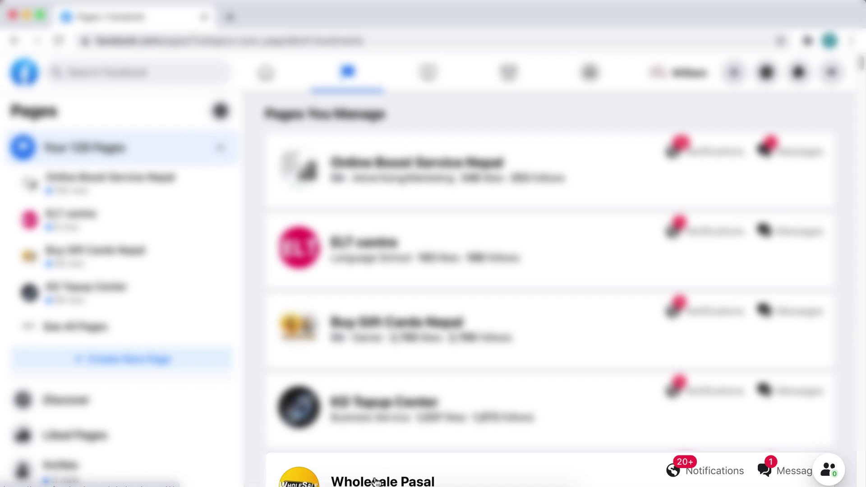
{"action": "left_click", "coordinate": [374, 482]}
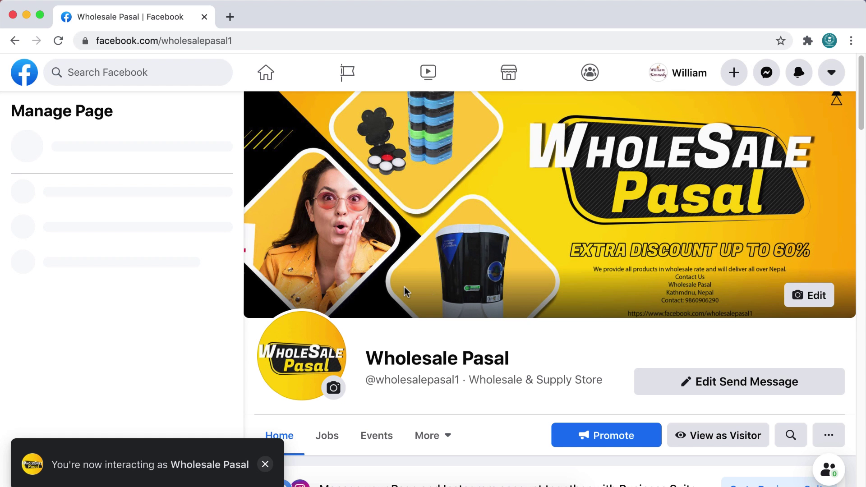
Check why a Wholesale Pasal post shows Boost Unavailable, then dismiss the restricted-access notice.
{"action": "scroll", "coordinate": [405, 292], "scroll_direction": "down", "scroll_amount": 6}
{"action": "scroll", "coordinate": [405, 292], "scroll_direction": "down", "scroll_amount": 5}
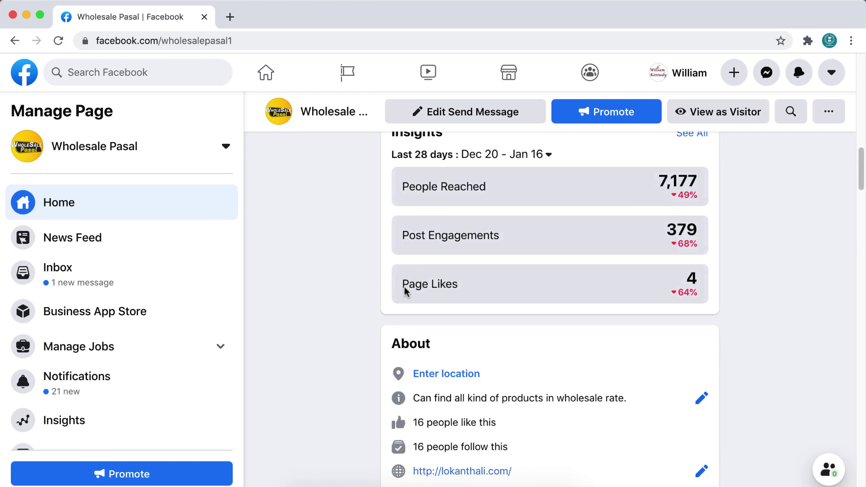
{"action": "scroll", "coordinate": [405, 292], "scroll_direction": "down", "scroll_amount": 10}
{"action": "scroll", "coordinate": [404, 292], "scroll_direction": "down", "scroll_amount": 10}
{"action": "scroll", "coordinate": [405, 292], "scroll_direction": "down", "scroll_amount": 5}
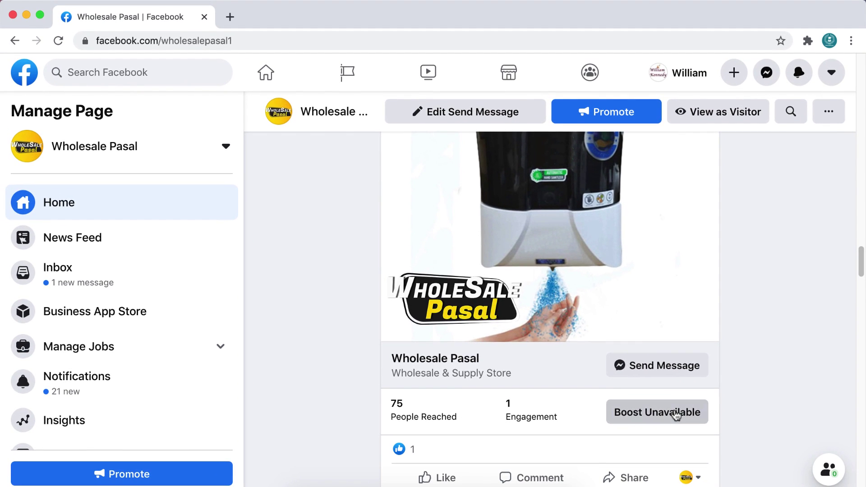
{"action": "left_click", "coordinate": [676, 415]}
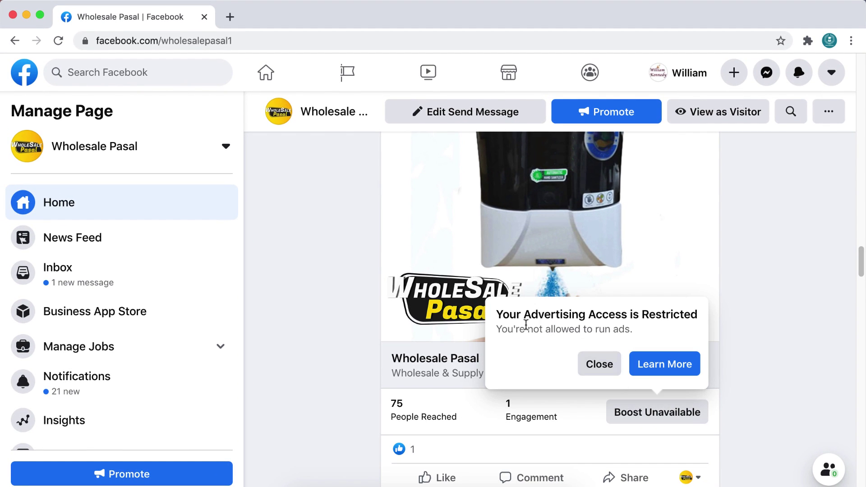
{"action": "left_click", "coordinate": [348, 347]}
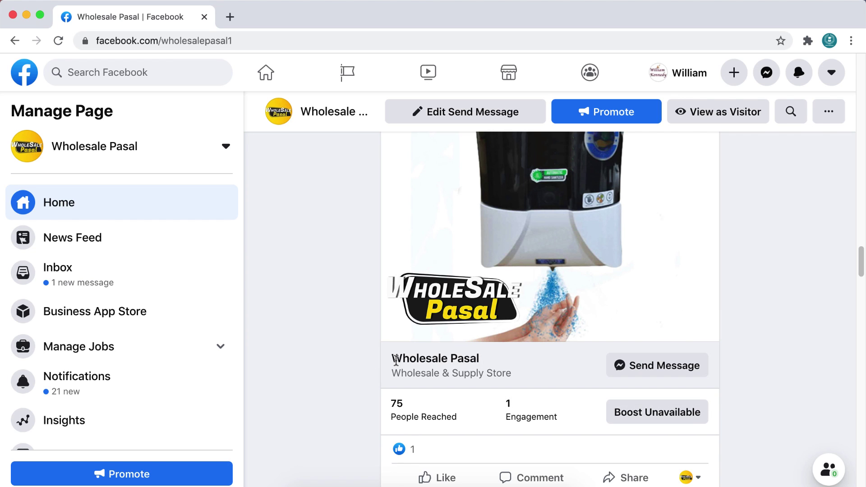
Load facebook.com/ads/manager in a new browser tab.
{"action": "left_click", "coordinate": [229, 18]}
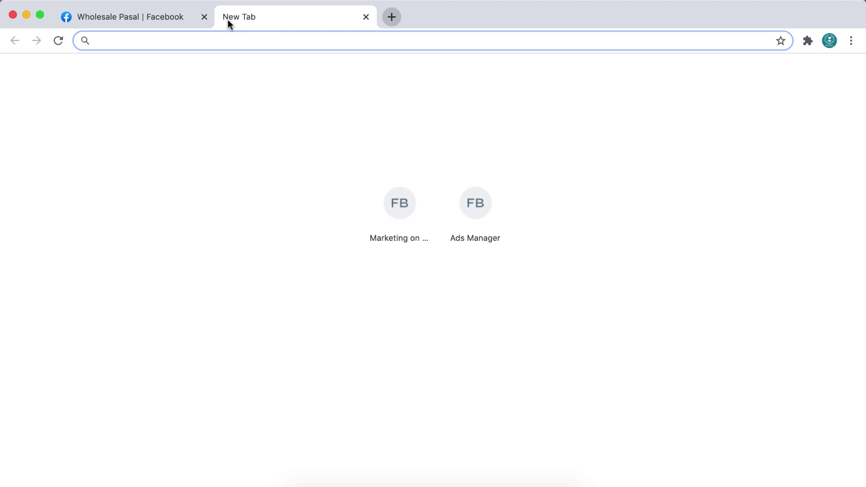
{"action": "type", "text": "facebook.com"}
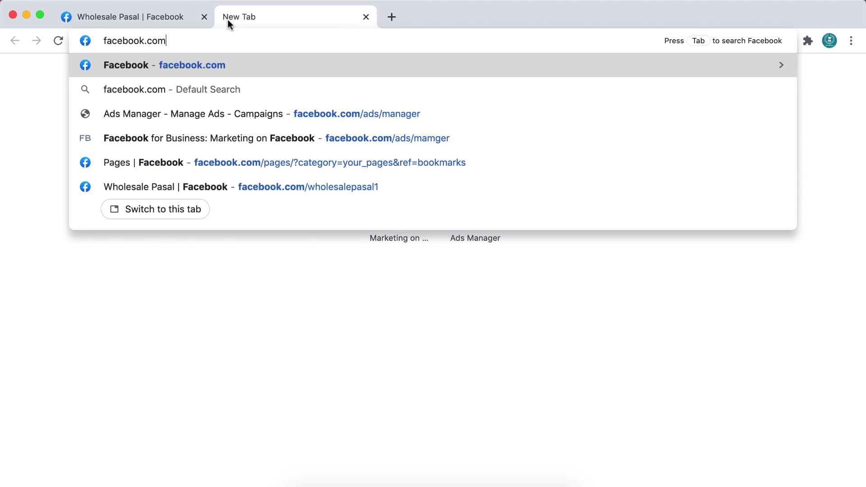
{"action": "type", "text": "/ads"}
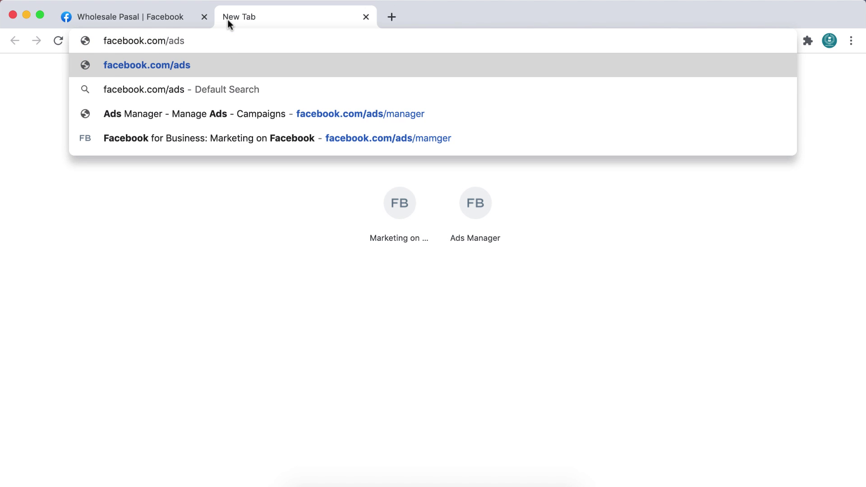
{"action": "type", "text": "/manager"}
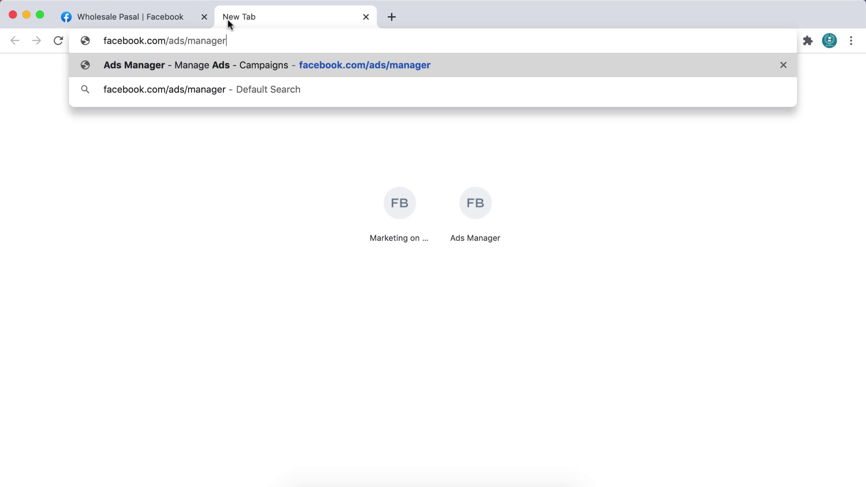
{"action": "key", "text": "Return"}
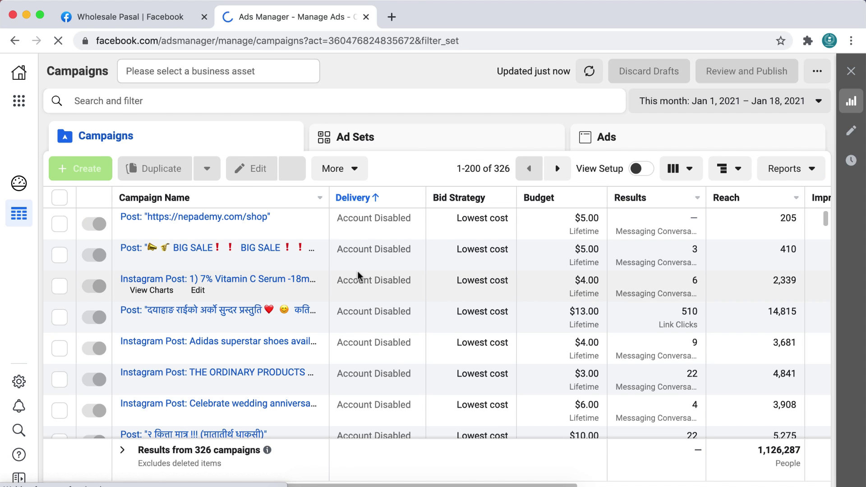
Scroll through the 326 campaigns, all marked Account Disabled.
{"action": "scroll", "coordinate": [357, 271], "scroll_direction": "down", "scroll_amount": 5}
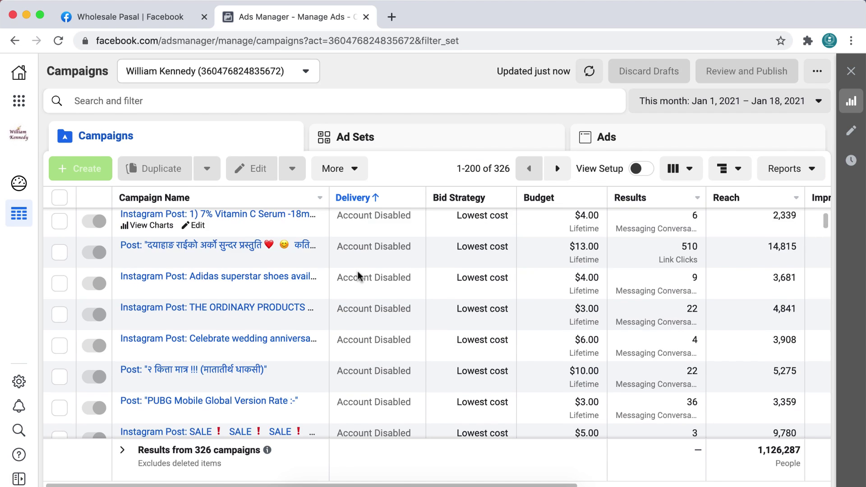
{"action": "scroll", "coordinate": [358, 275], "scroll_direction": "down", "scroll_amount": 2}
{"action": "scroll", "coordinate": [359, 273], "scroll_direction": "down", "scroll_amount": 1}
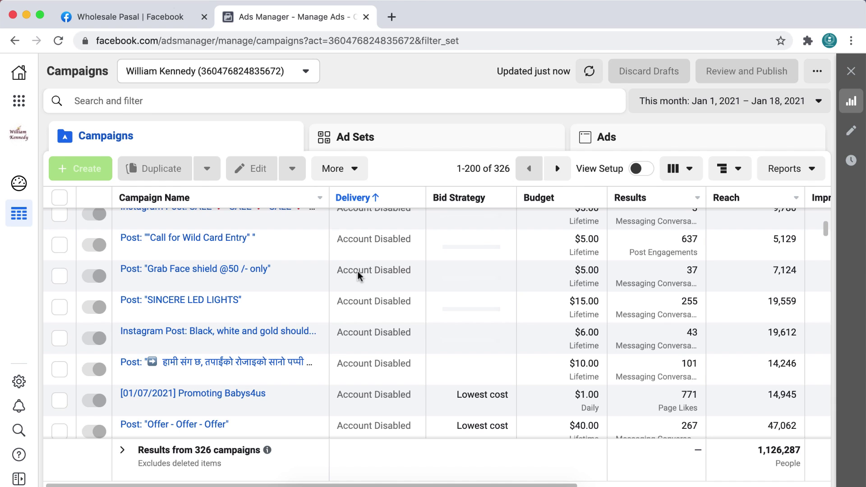
{"action": "scroll", "coordinate": [387, 381], "scroll_direction": "down", "scroll_amount": 2}
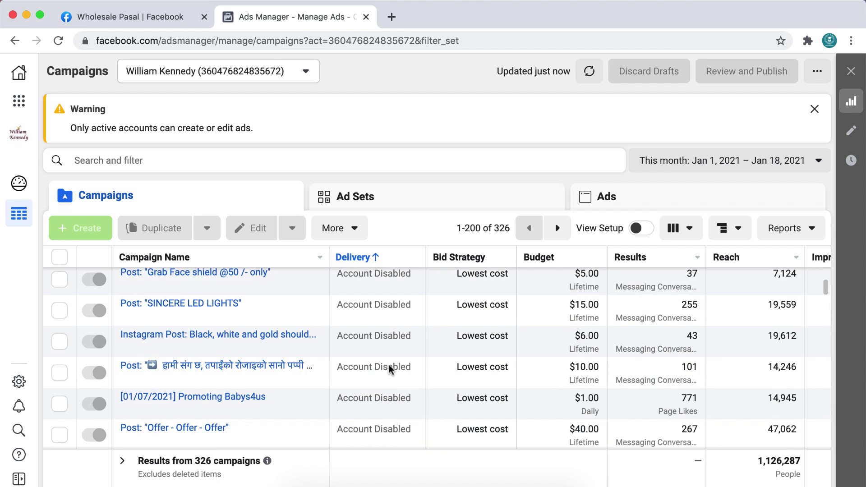
{"action": "scroll", "coordinate": [390, 367], "scroll_direction": "down", "scroll_amount": 5}
{"action": "scroll", "coordinate": [387, 360], "scroll_direction": "down", "scroll_amount": 5}
{"action": "scroll", "coordinate": [384, 359], "scroll_direction": "down", "scroll_amount": 3}
{"action": "scroll", "coordinate": [384, 357], "scroll_direction": "down", "scroll_amount": 2}
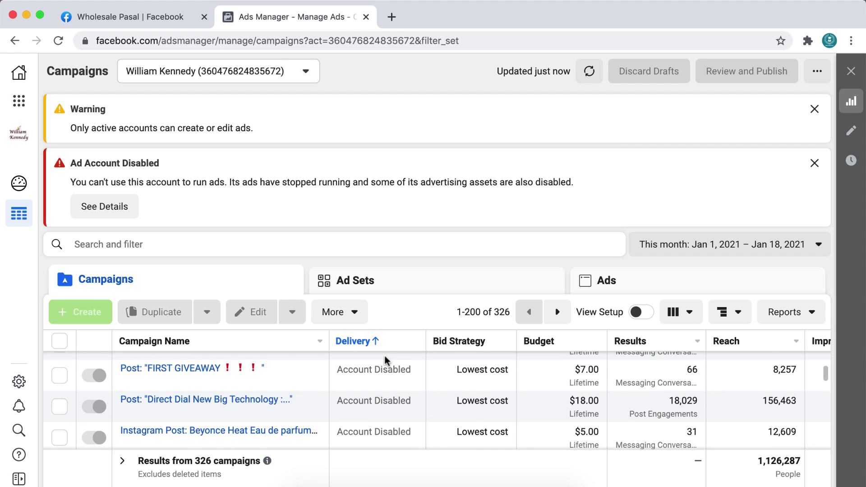
{"action": "scroll", "coordinate": [385, 356], "scroll_direction": "down", "scroll_amount": 2}
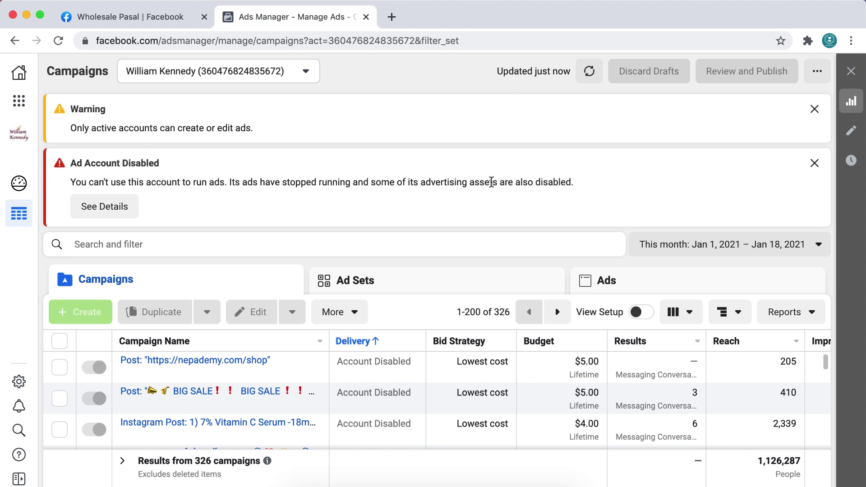
{"action": "left_click", "coordinate": [93, 212]}
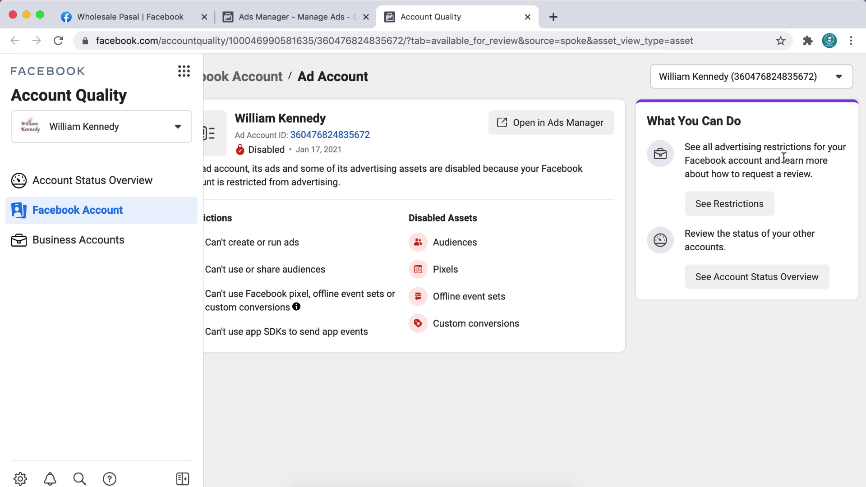
{"action": "left_click", "coordinate": [718, 206]}
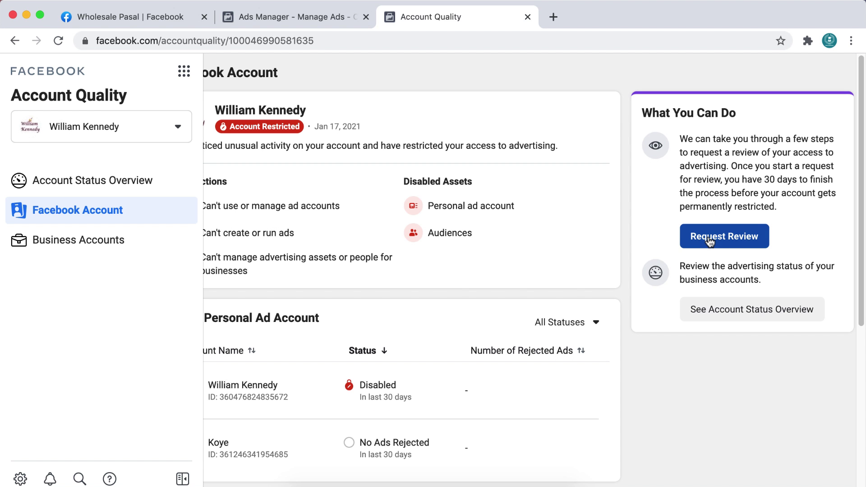
Request a review of advertising access and pass the reCAPTCHA robot check.
{"action": "left_click", "coordinate": [709, 241]}
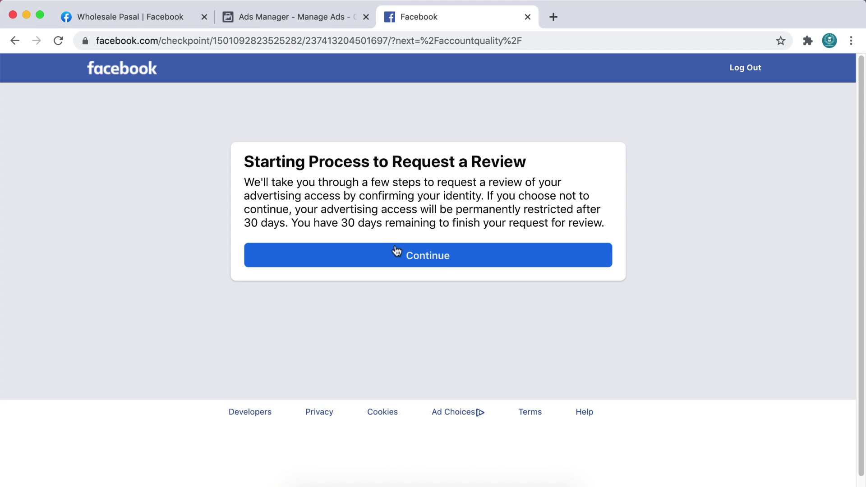
{"action": "left_click", "coordinate": [435, 262]}
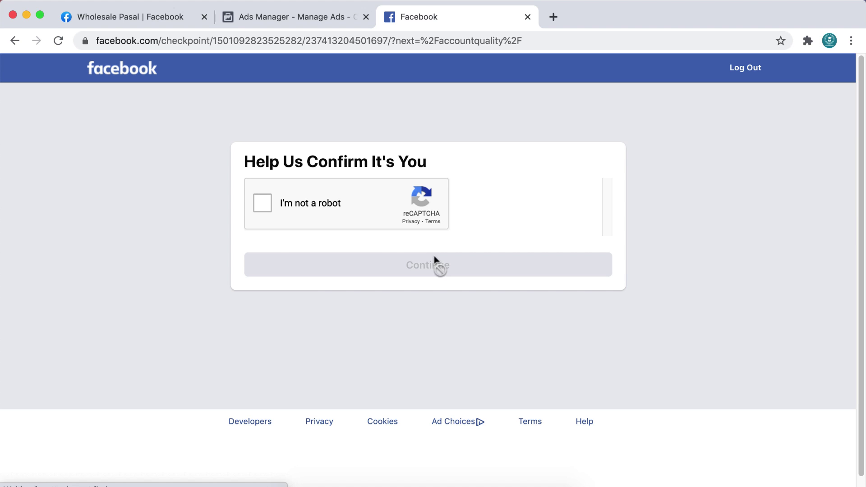
{"action": "left_click", "coordinate": [262, 206]}
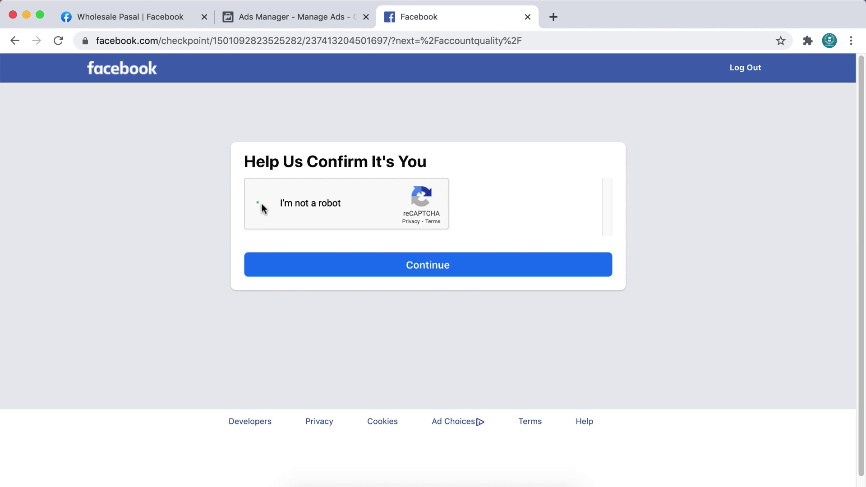
{"action": "left_click", "coordinate": [431, 261]}
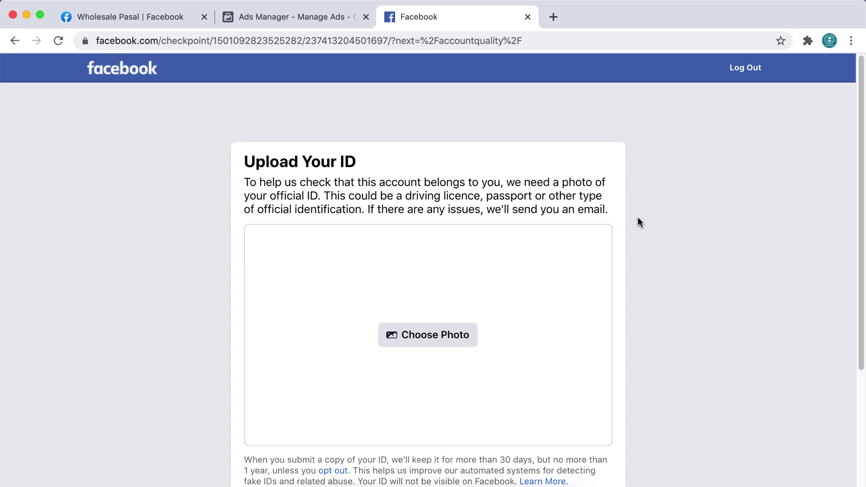
Upload passport.jpg from Downloads as the ID photo and submit it for review.
{"action": "scroll", "coordinate": [581, 279], "scroll_direction": "down", "scroll_amount": 1}
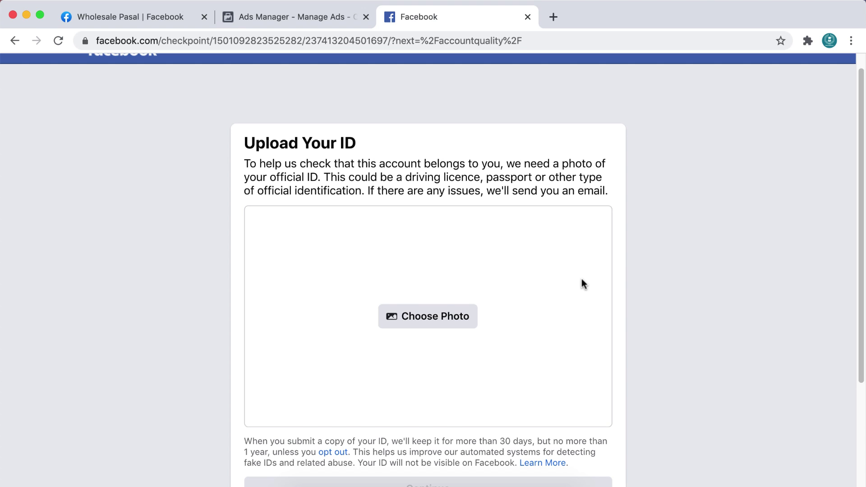
{"action": "scroll", "coordinate": [581, 277], "scroll_direction": "down", "scroll_amount": 2}
{"action": "left_click", "coordinate": [421, 272]}
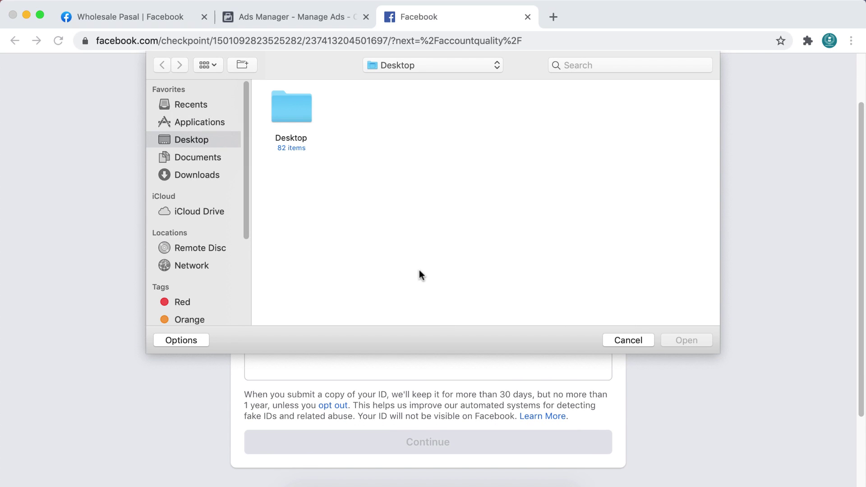
{"action": "left_click", "coordinate": [166, 175]}
{"action": "left_click", "coordinate": [296, 242]}
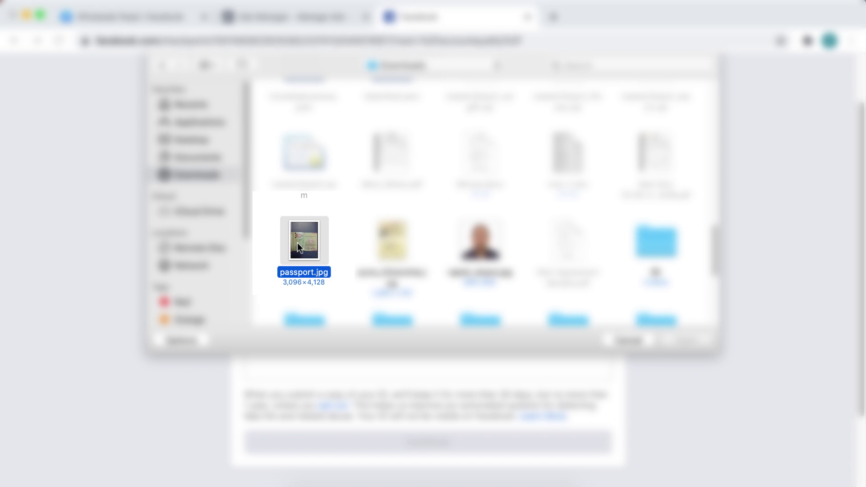
{"action": "left_click", "coordinate": [672, 338]}
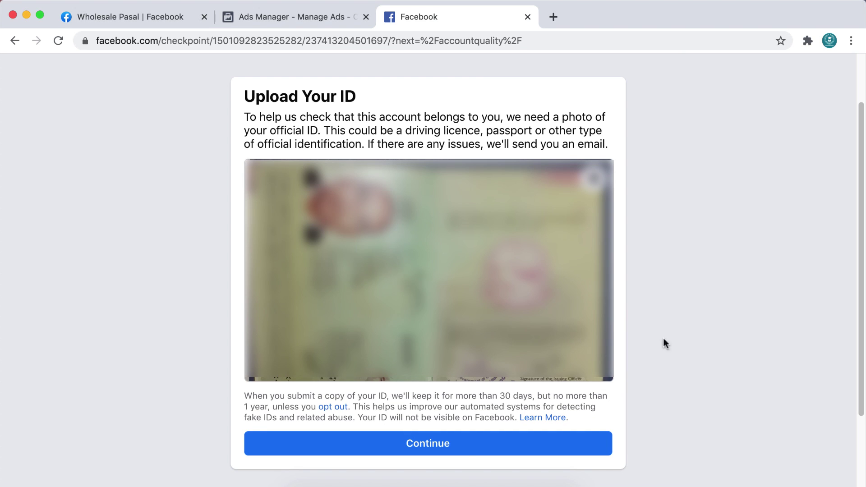
{"action": "left_click", "coordinate": [443, 443]}
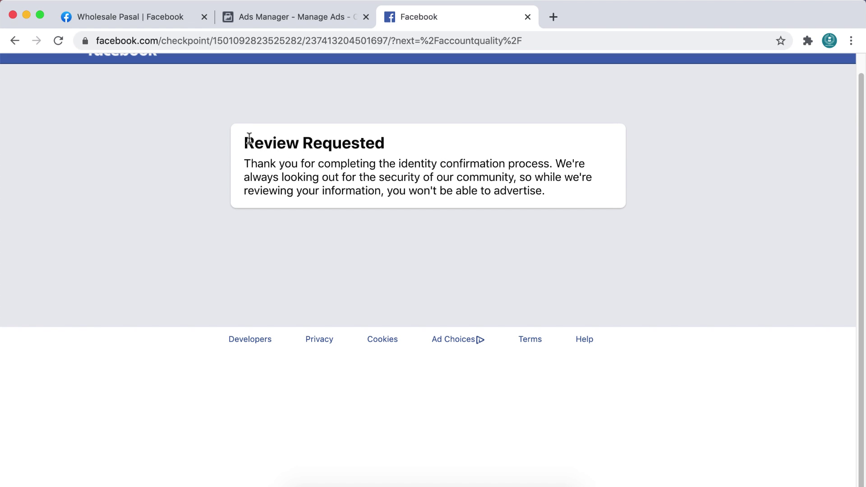
{"action": "left_click_drag", "start_coordinate": [245, 143], "coordinate": [412, 146]}
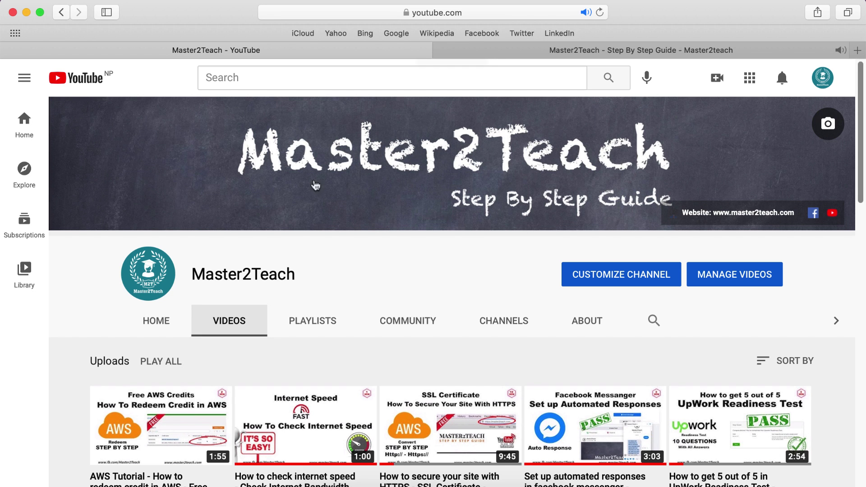
Scroll down through the Master2Teach channel's uploaded videos and back up.
{"action": "scroll", "coordinate": [522, 352], "scroll_direction": "down", "scroll_amount": 1}
{"action": "scroll", "coordinate": [522, 352], "scroll_direction": "down", "scroll_amount": 5}
{"action": "scroll", "coordinate": [522, 352], "scroll_direction": "down", "scroll_amount": 3}
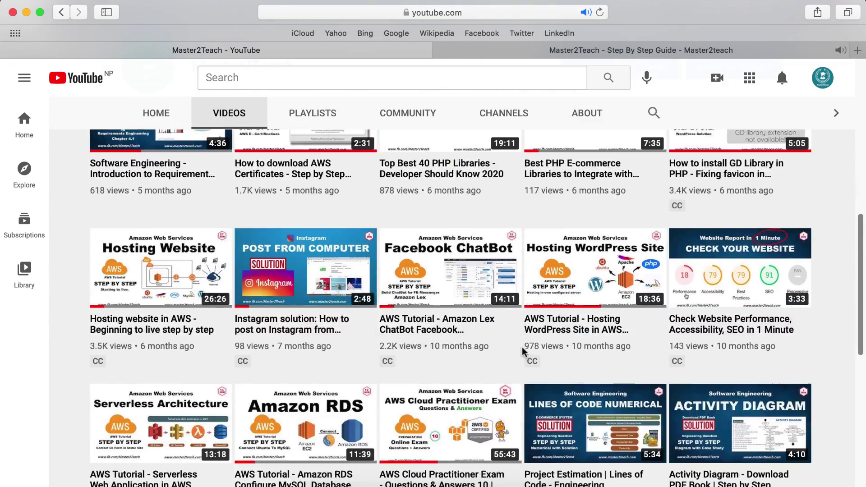
{"action": "scroll", "coordinate": [522, 352], "scroll_direction": "down", "scroll_amount": 3}
{"action": "scroll", "coordinate": [521, 352], "scroll_direction": "down", "scroll_amount": 3}
{"action": "scroll", "coordinate": [522, 352], "scroll_direction": "down", "scroll_amount": 3}
{"action": "scroll", "coordinate": [521, 352], "scroll_direction": "down", "scroll_amount": 2}
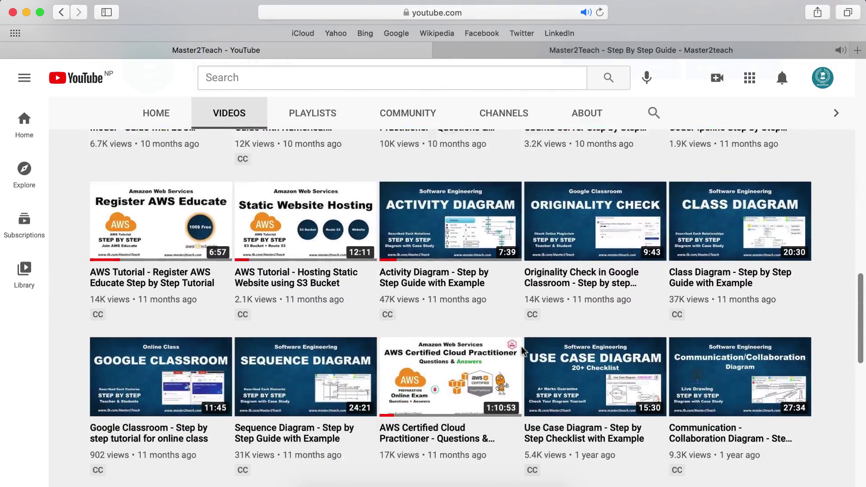
{"action": "scroll", "coordinate": [522, 352], "scroll_direction": "down", "scroll_amount": 2}
{"action": "scroll", "coordinate": [522, 353], "scroll_direction": "down", "scroll_amount": 1}
{"action": "scroll", "coordinate": [522, 353], "scroll_direction": "up", "scroll_amount": 8}
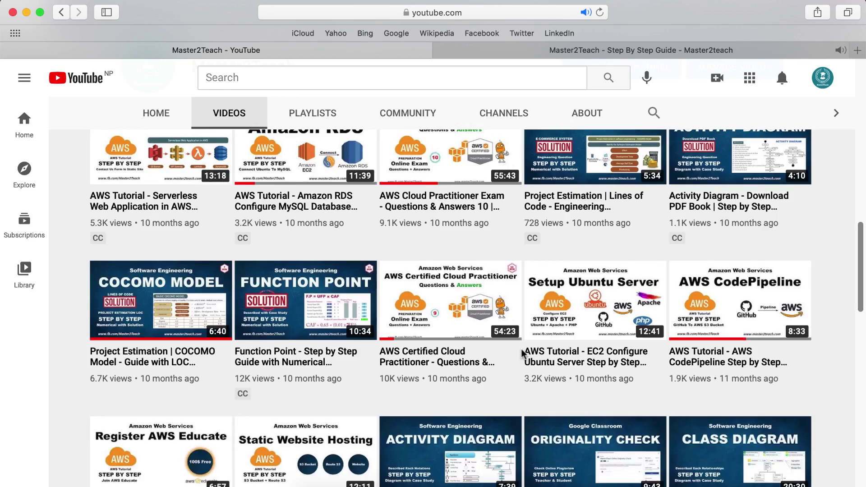
{"action": "scroll", "coordinate": [522, 353], "scroll_direction": "up", "scroll_amount": 6}
{"action": "scroll", "coordinate": [521, 353], "scroll_direction": "up", "scroll_amount": 5}
{"action": "scroll", "coordinate": [521, 353], "scroll_direction": "up", "scroll_amount": 4}
{"action": "scroll", "coordinate": [522, 353], "scroll_direction": "up", "scroll_amount": 2}
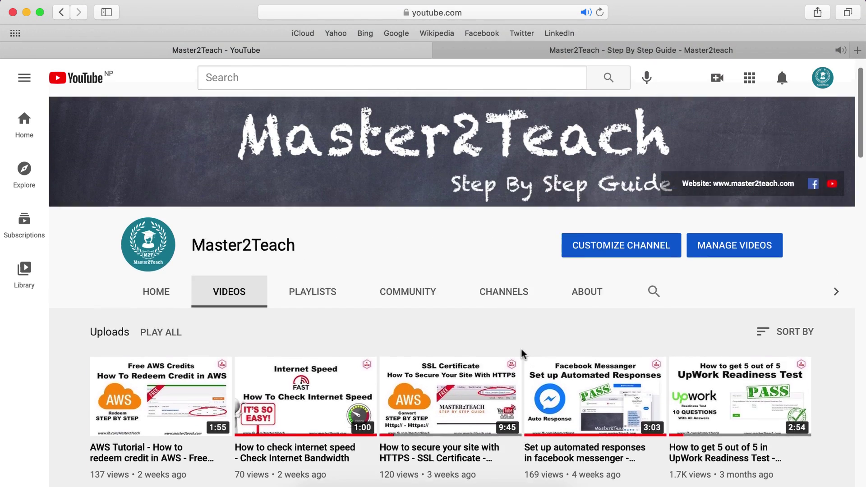
{"action": "scroll", "coordinate": [523, 354], "scroll_direction": "up", "scroll_amount": 1}
{"action": "left_click", "coordinate": [560, 49]}
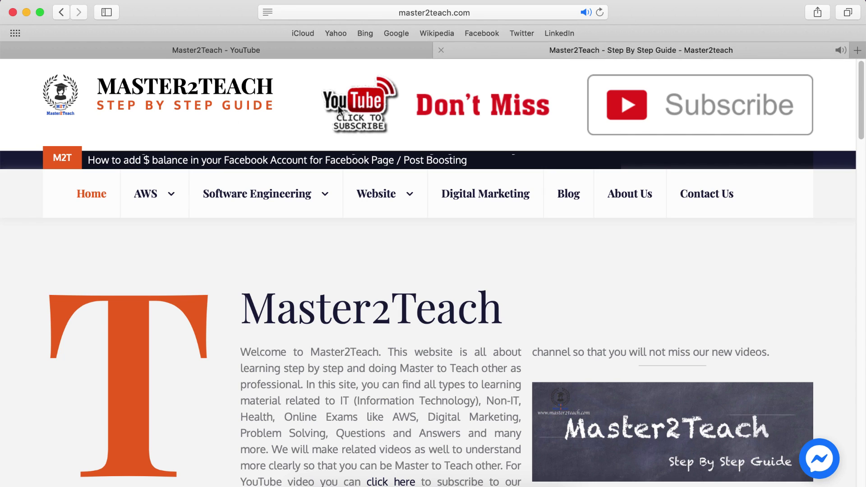